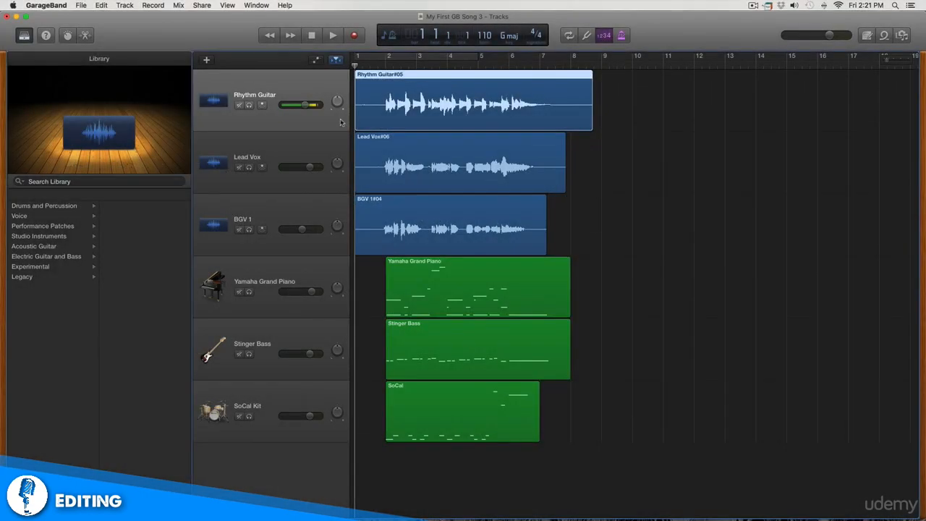
- Solo the Rhythm Guitar track, play it from the start to about bar 2, and remove the solo
click(249, 106)
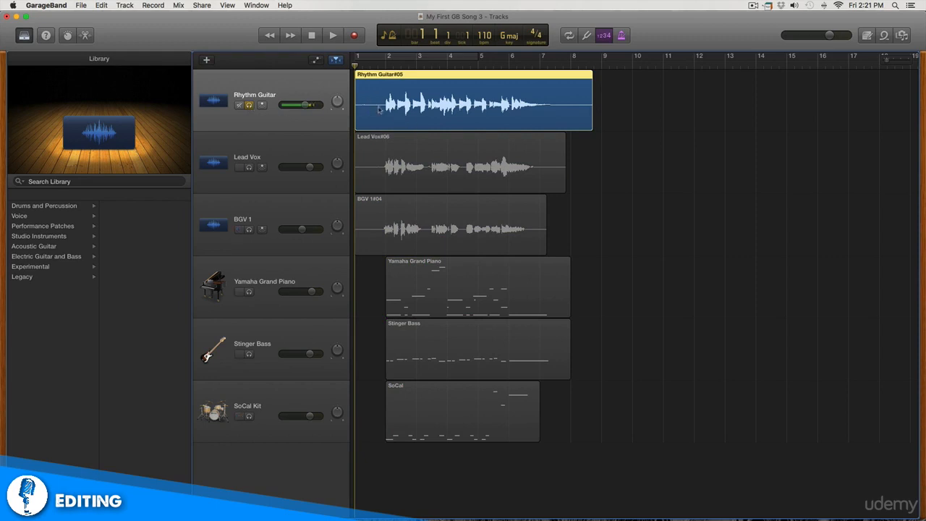
key(space)
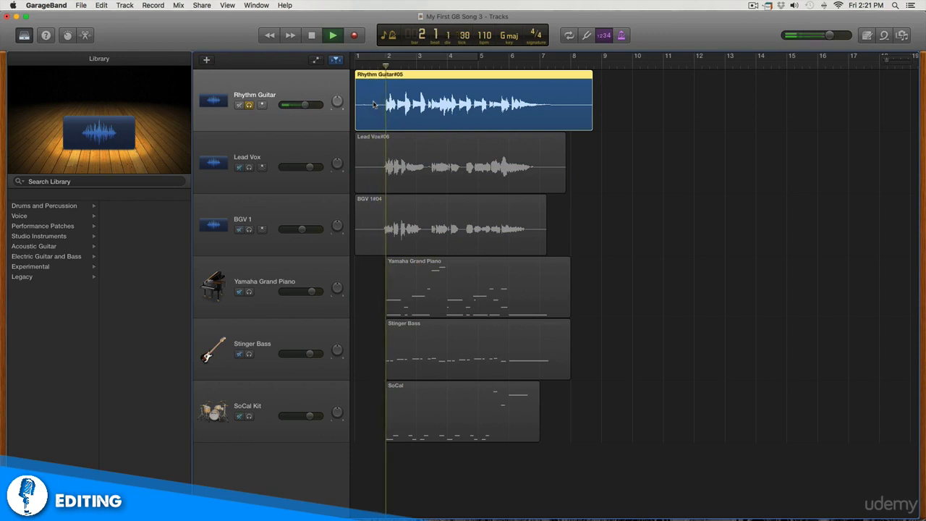
key(space)
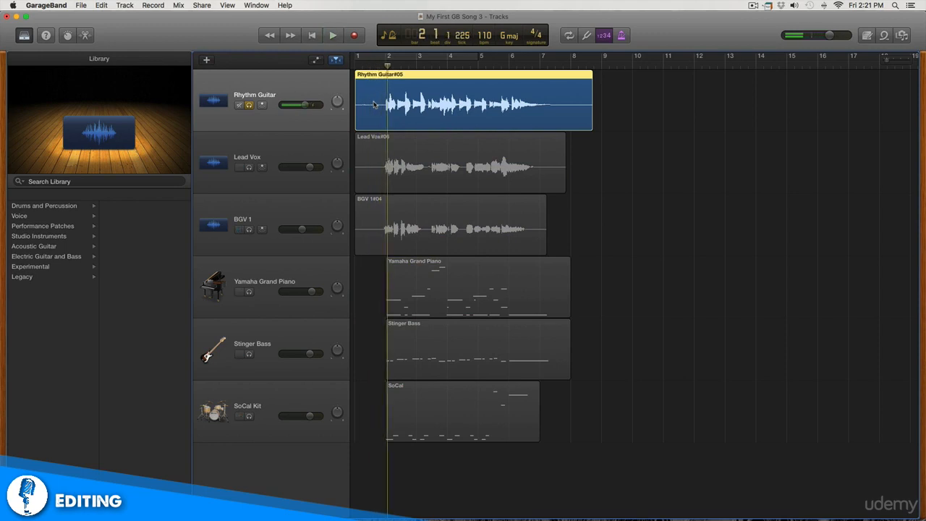
click(249, 106)
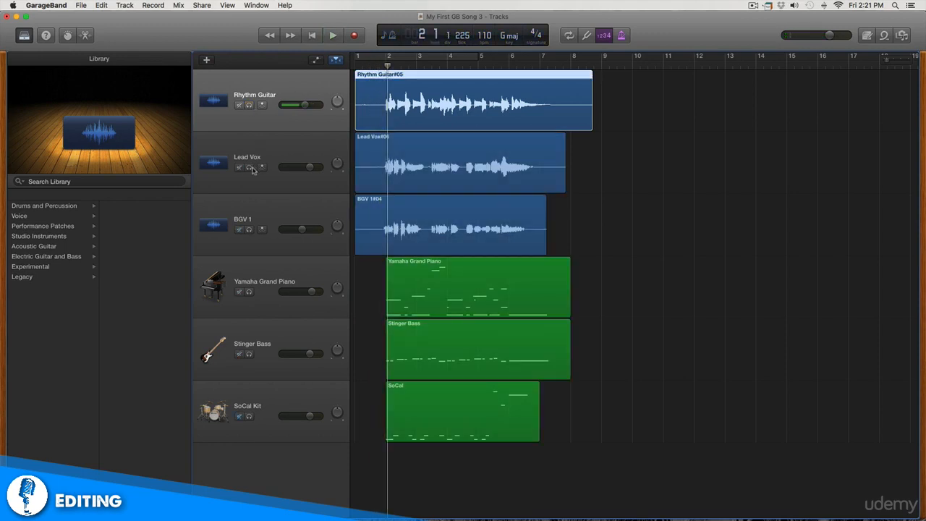
- Solo the Lead Vox track, play it from bar 7 to the end of its region, and remove the solo
click(249, 168)
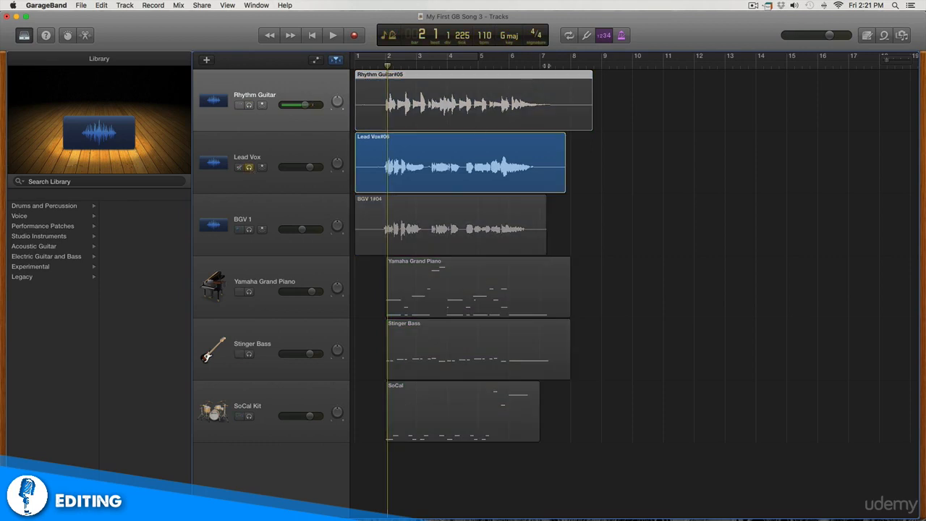
click(541, 66)
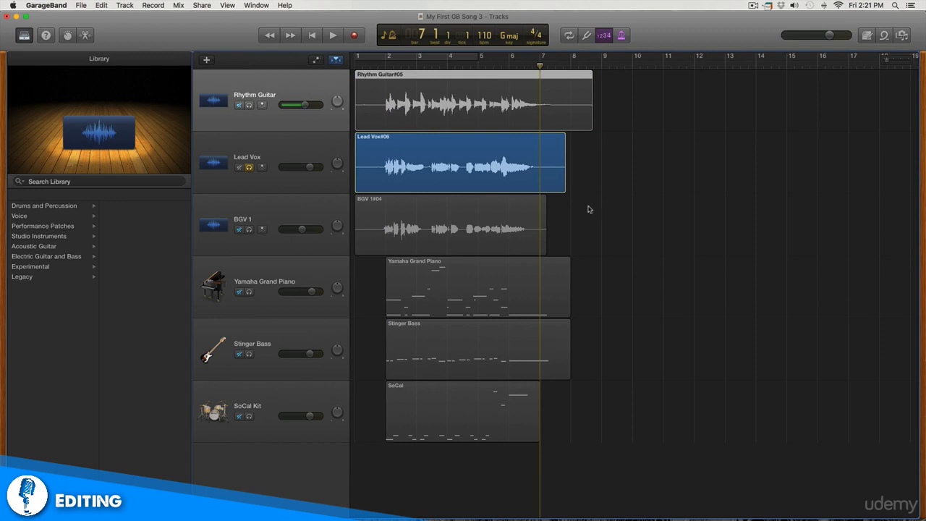
key(space)
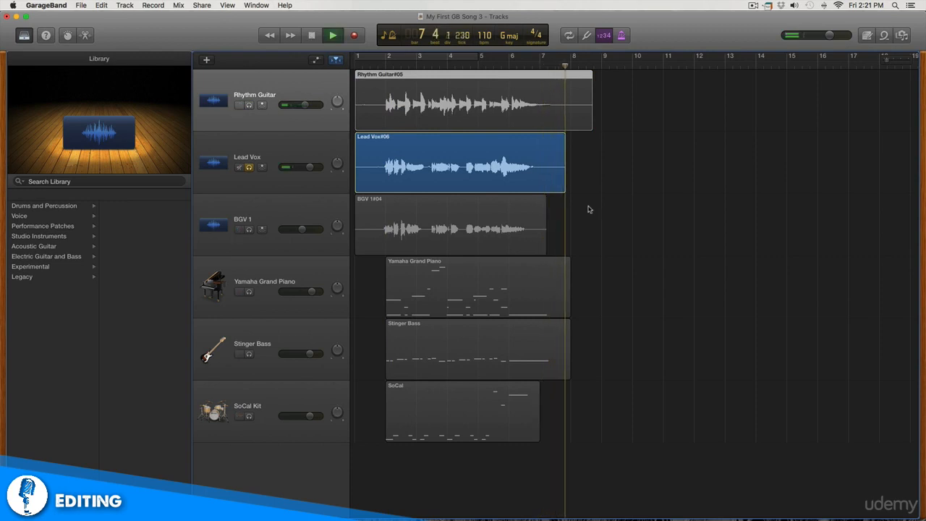
key(space)
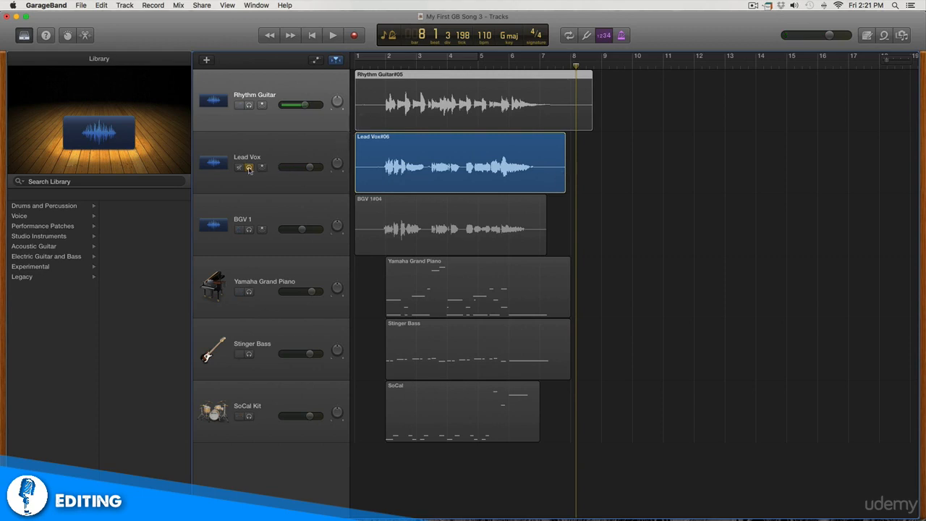
key(super+a)
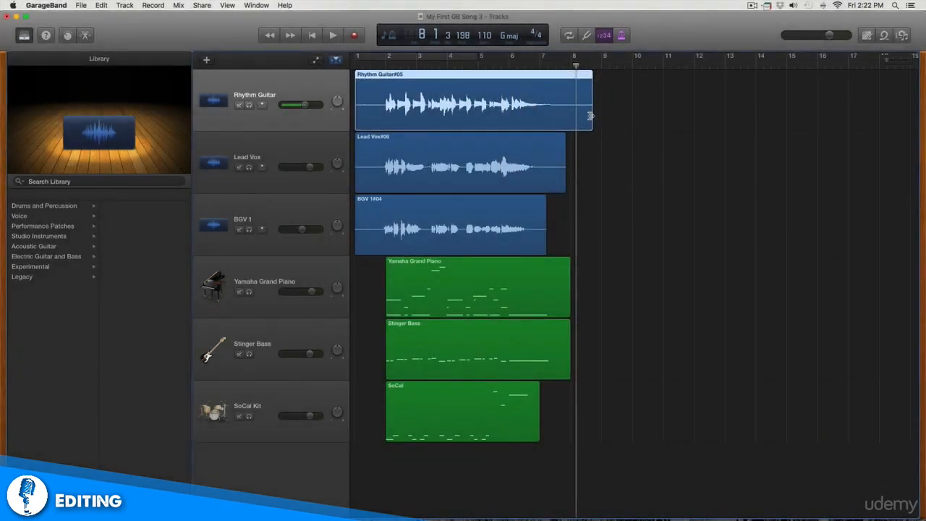
- Trim the Rhythm Guitar region's end to bar 8 and the starts of Rhythm Guitar, Lead Vox and BGV 1 to just before bar 2
drag(590, 116, 571, 116)
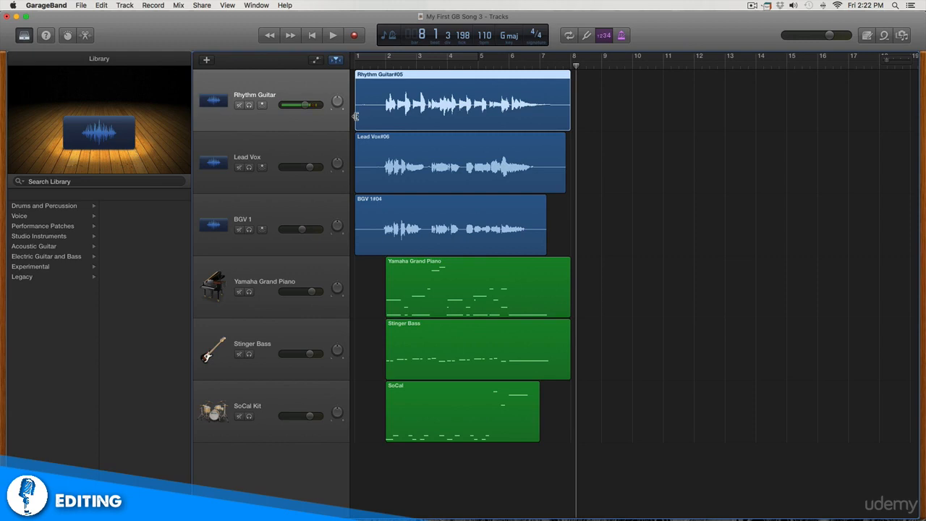
drag(356, 116, 384, 116)
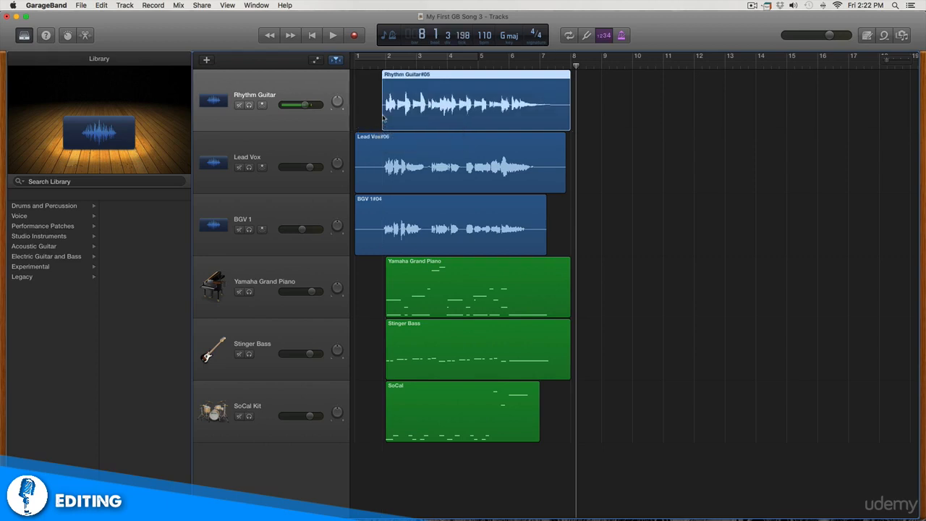
click(373, 153)
drag(359, 176, 377, 176)
drag(356, 229, 377, 229)
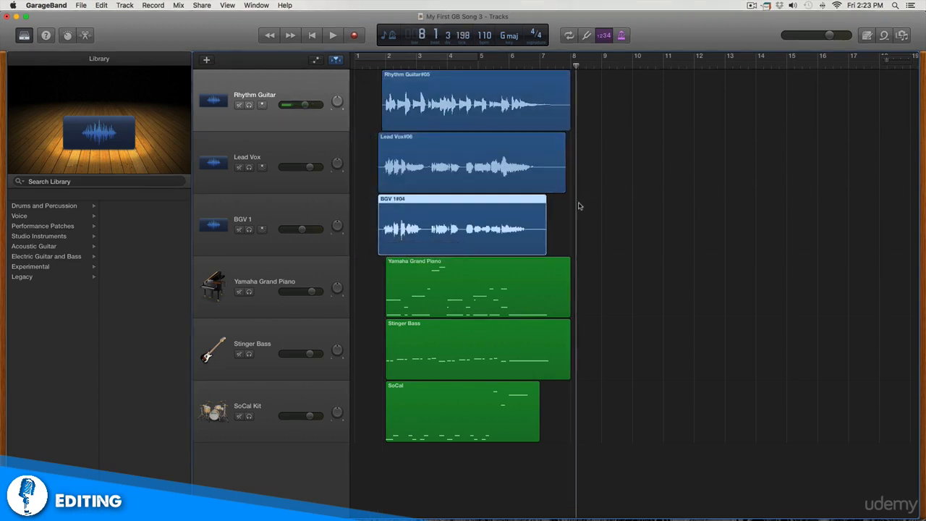
- Shorten the ends of the Lead Vox region to just past bar 7, BGV 1 to bar 7, and Rhythm Guitar to shortly before bar 8
click(562, 181)
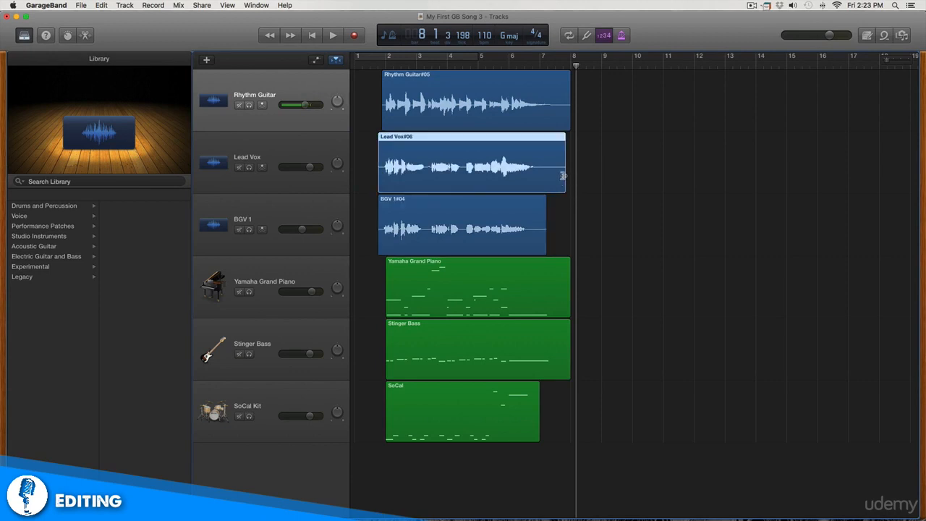
drag(563, 175, 550, 175)
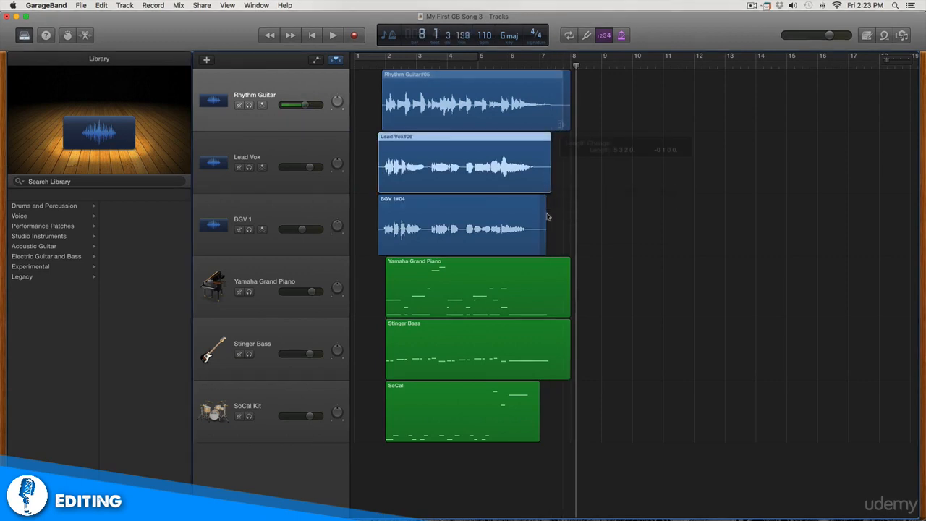
drag(569, 127, 561, 127)
- Play the trimmed song from the beginning, and play its ending from bar 7
key(Return)
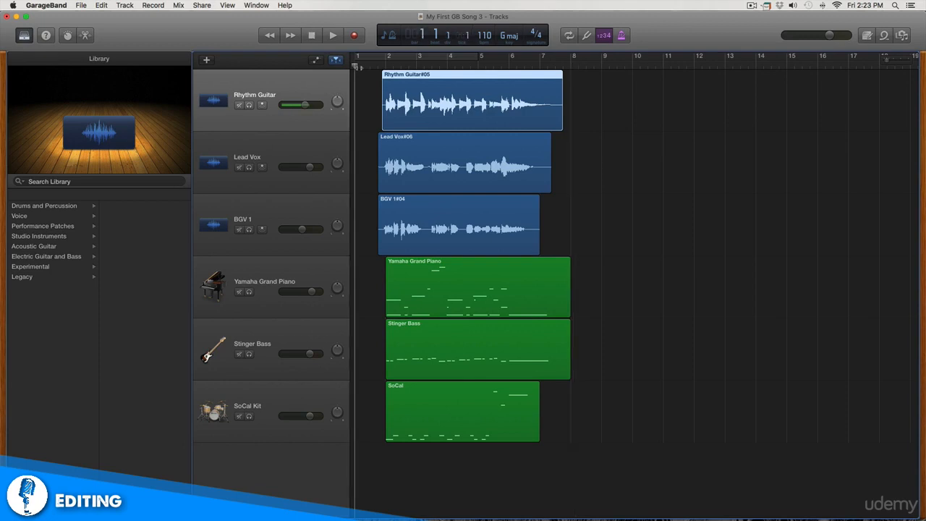
key(space)
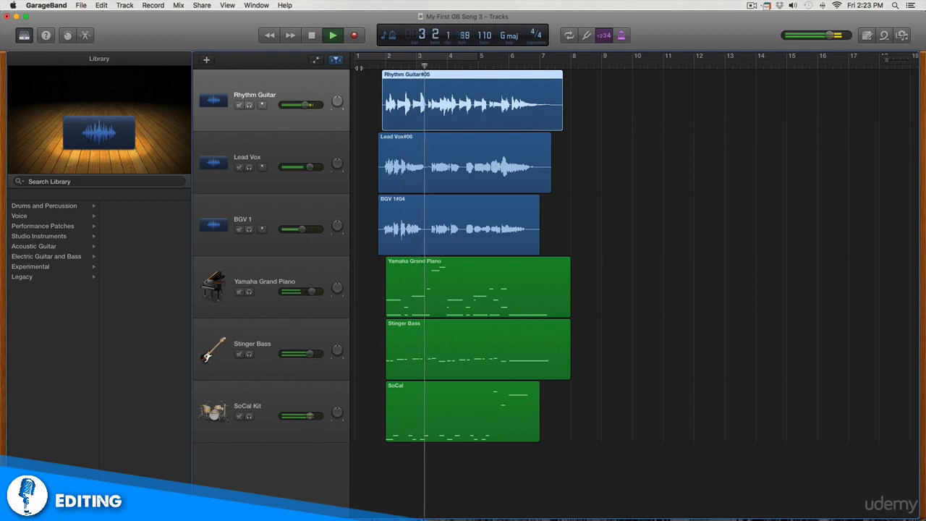
key(space)
click(541, 63)
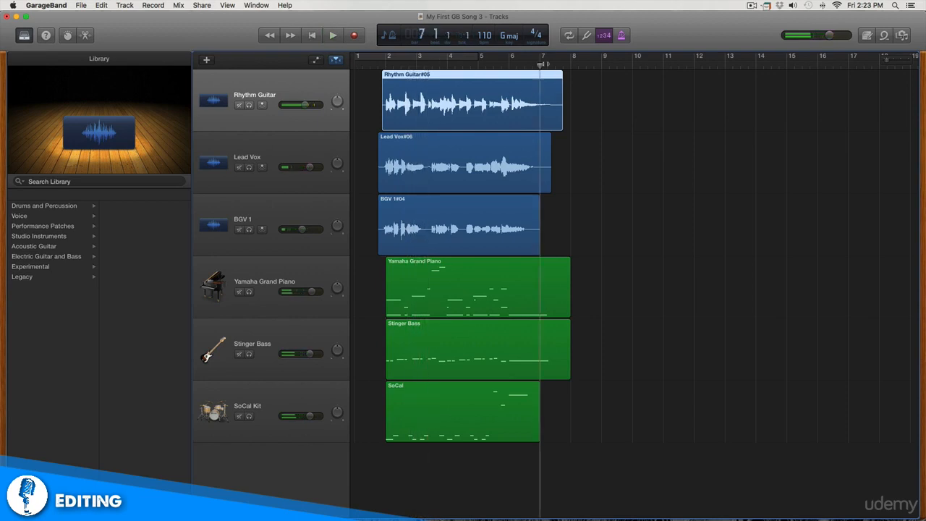
key(space)
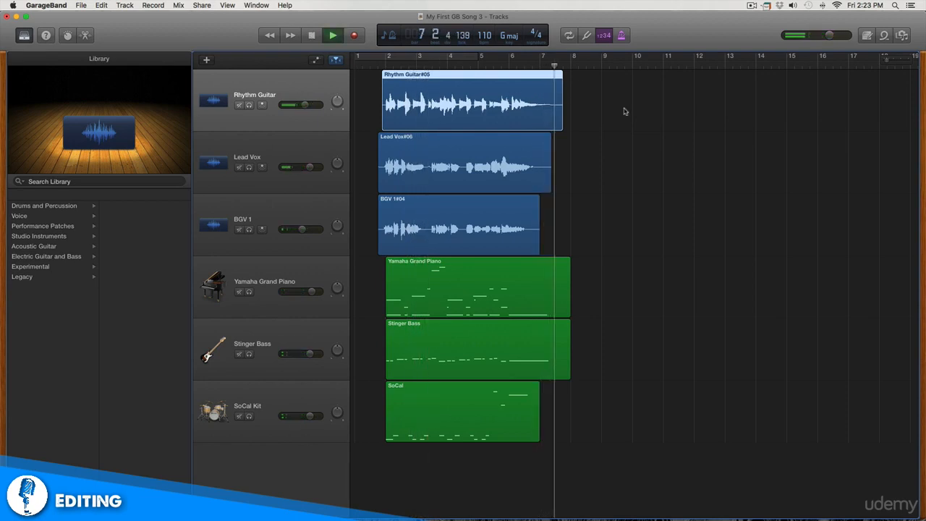
key(space)
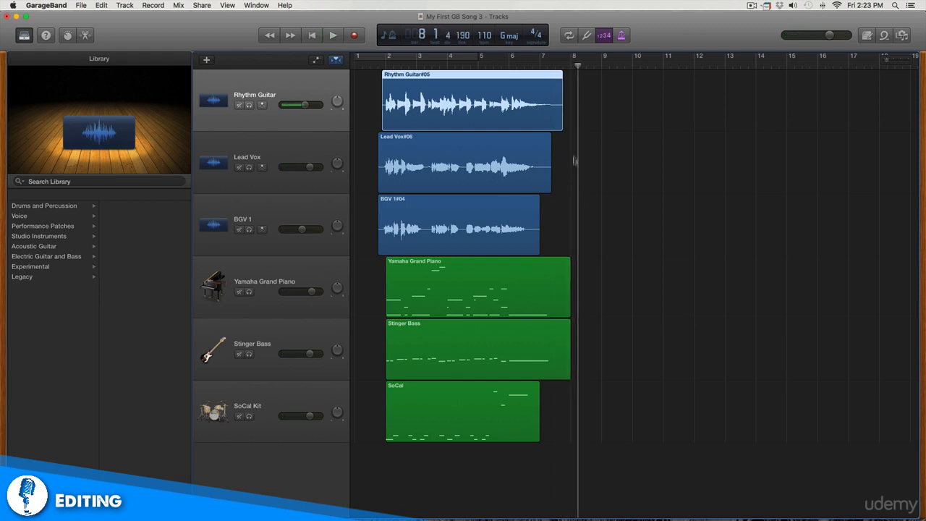
- Extend the end of the Rhythm Guitar region to just past bar 8
drag(562, 123, 580, 122)
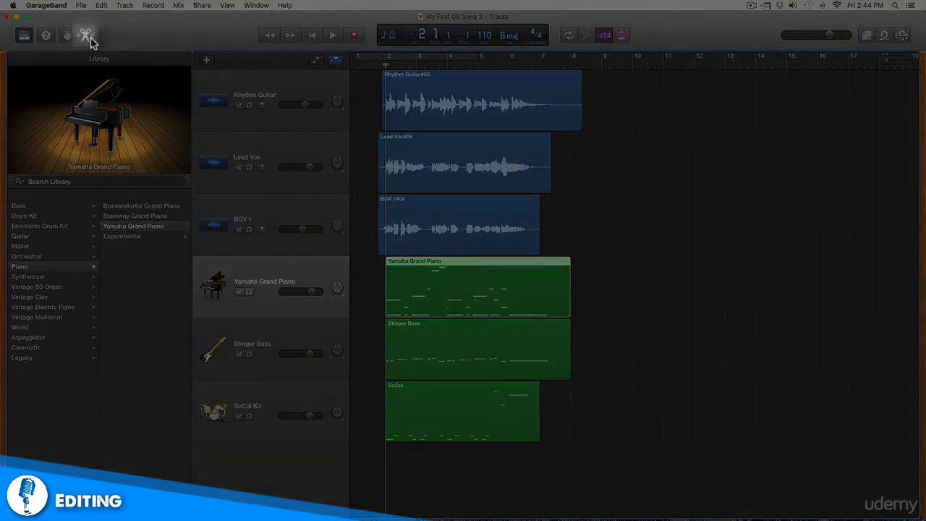
- Open the editor for the Yamaha Grand Piano region and enlarge its piano roll area
click(90, 37)
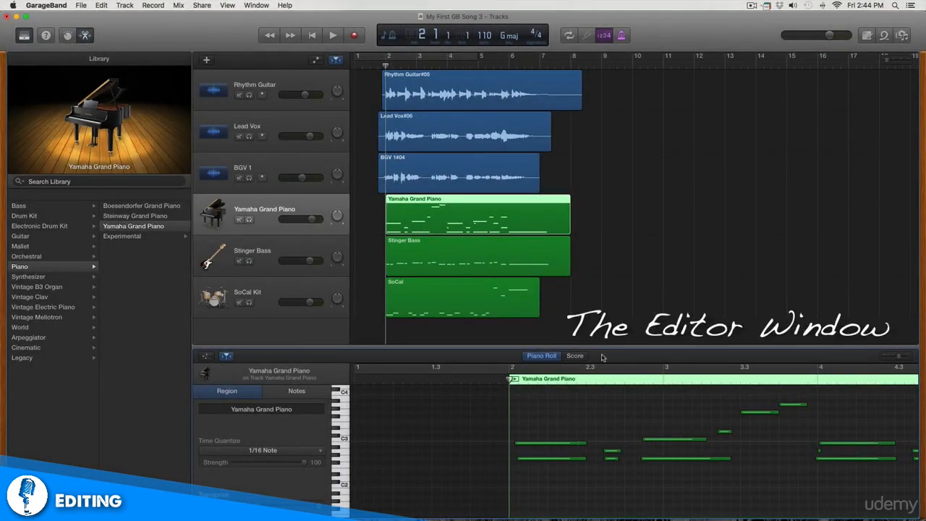
drag(601, 347, 603, 320)
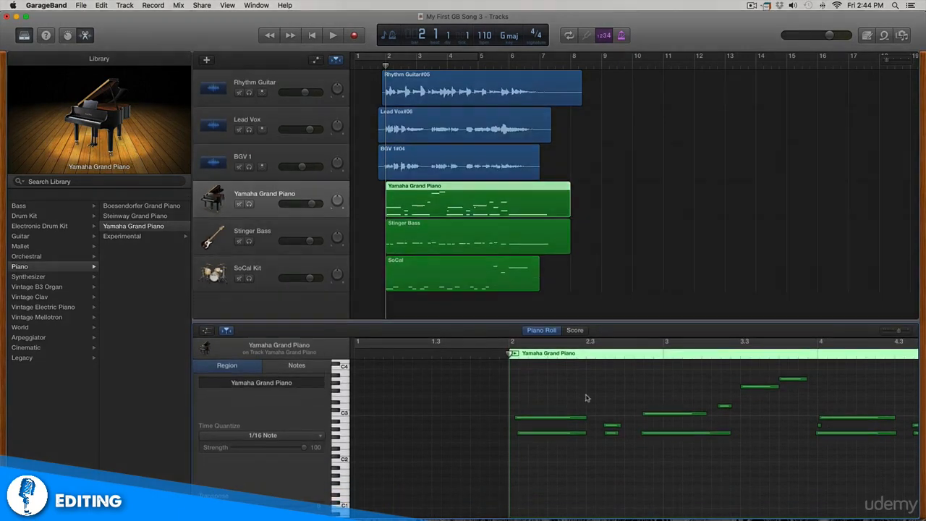
- Shift the C3 piano note just before bar 3 slightly earlier and back slightly later in the piano roll
scroll(586, 398, right, 4)
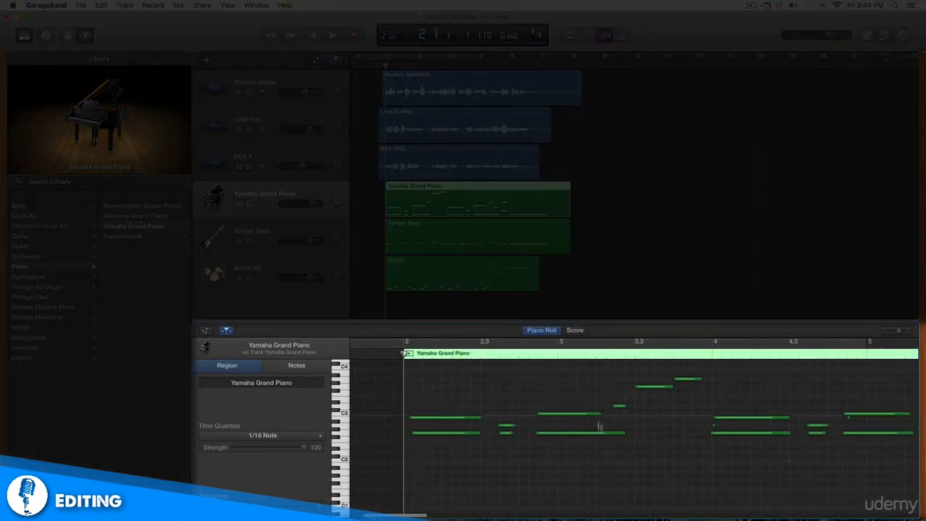
click(551, 412)
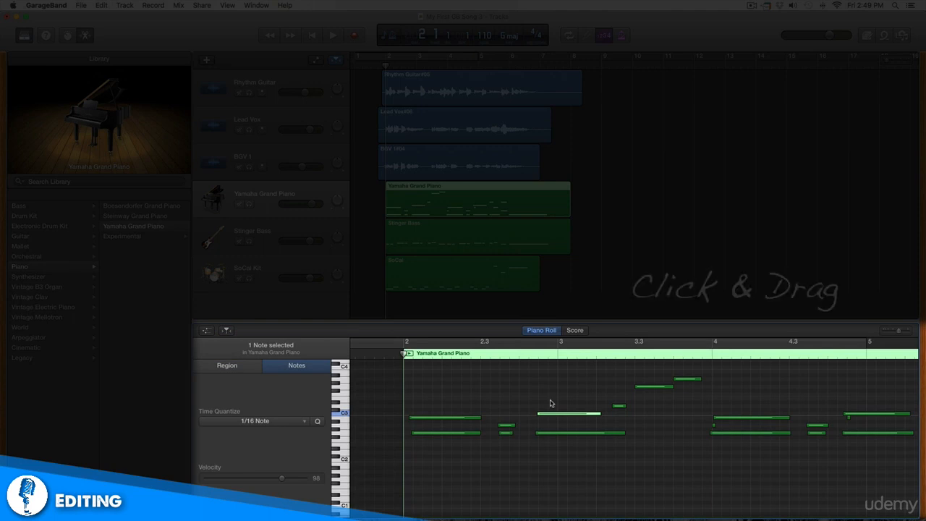
mouse_move(554, 417)
mouse_down()
mouse_move(521, 418)
mouse_move(578, 418)
mouse_move(546, 412)
mouse_move(554, 398)
mouse_move(553, 418)
mouse_up()
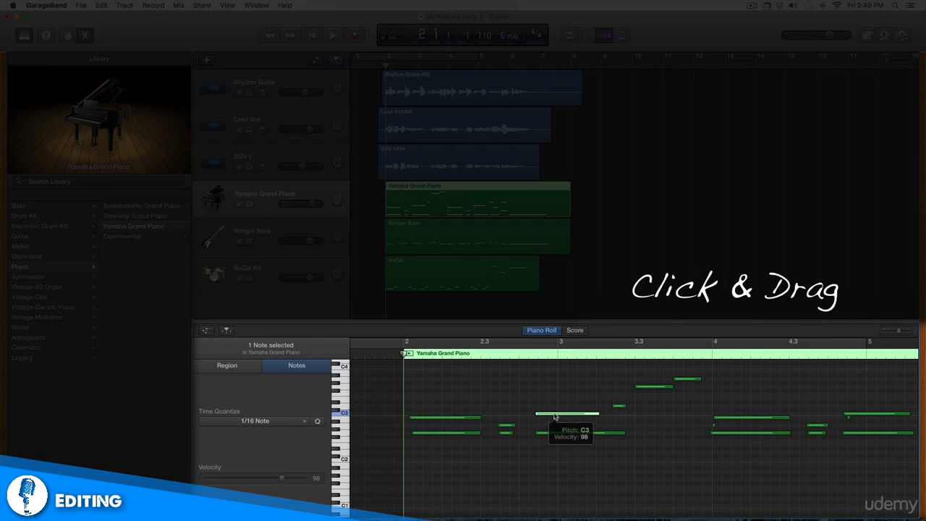
mouse_move(554, 416)
mouse_down()
mouse_move(554, 370)
mouse_move(557, 416)
mouse_up()
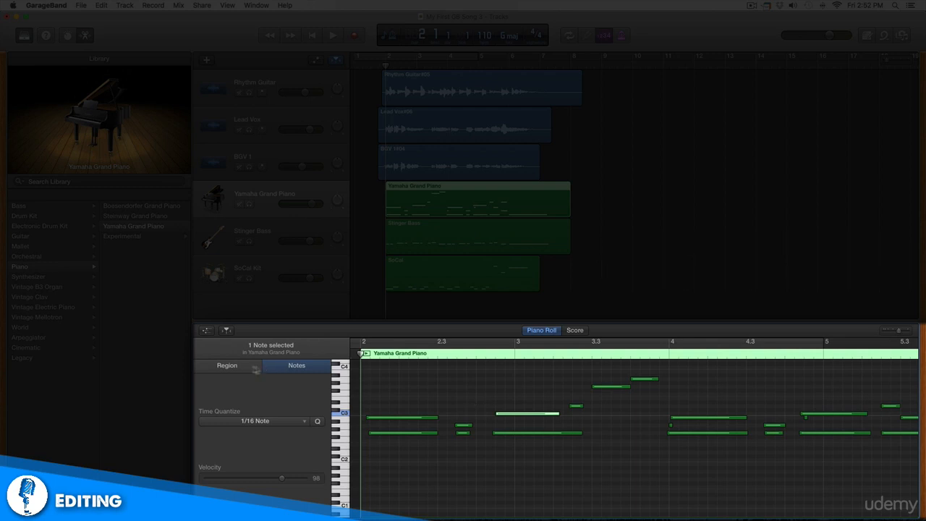
- Set Time Quantize to 1/16 Note for the whole Yamaha Grand Piano region
click(227, 366)
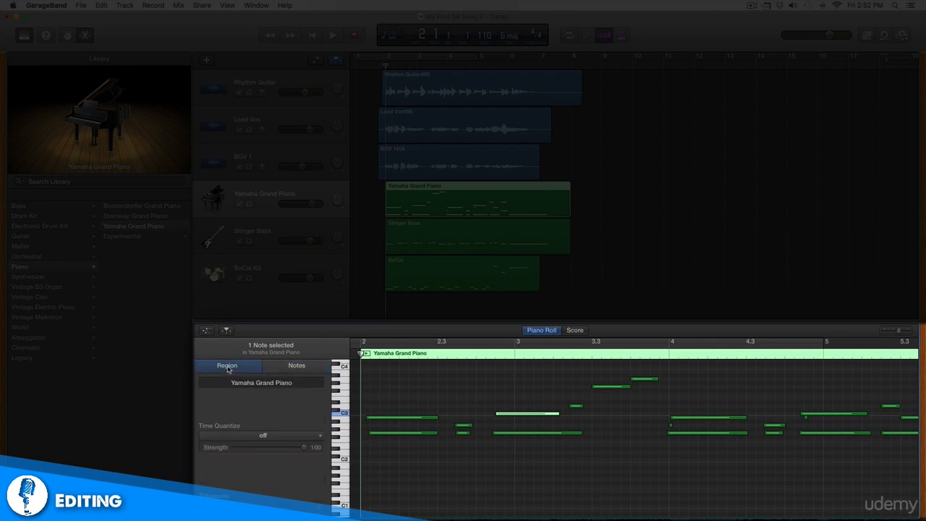
click(264, 435)
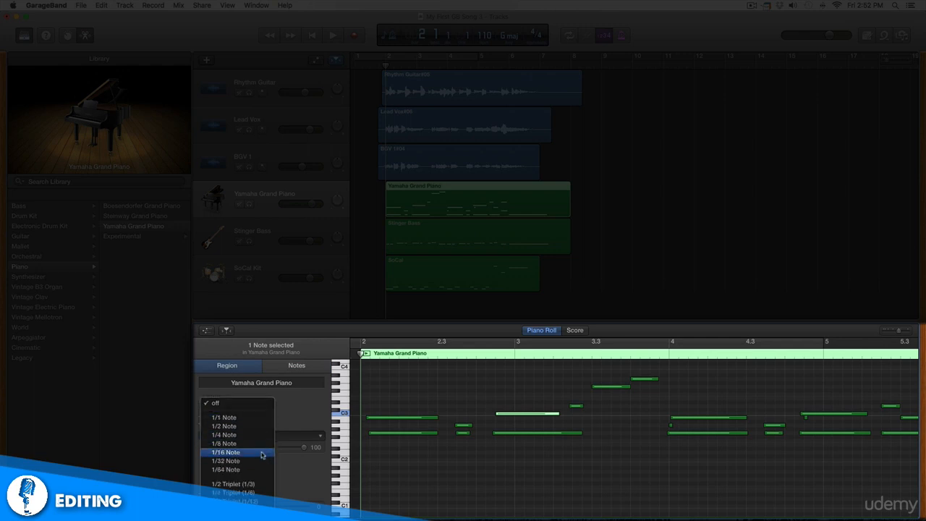
click(260, 454)
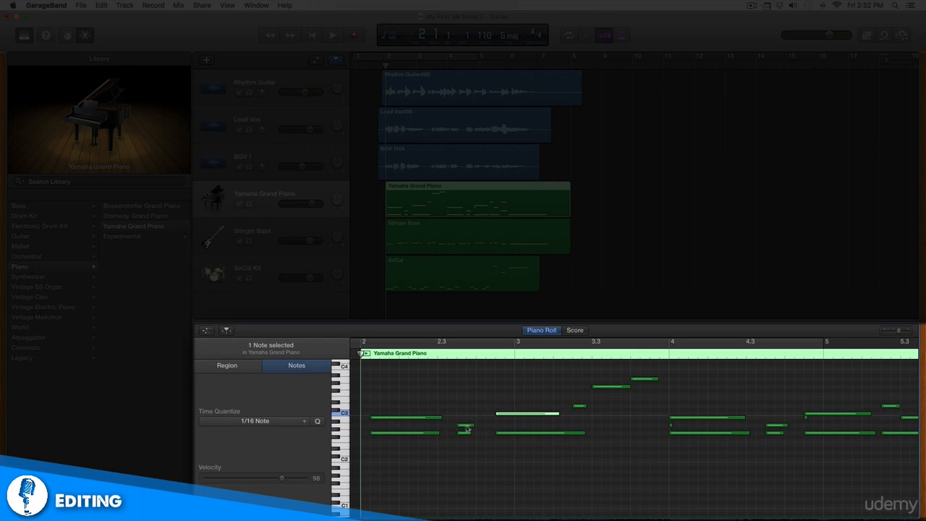
scroll(587, 400, right, 5)
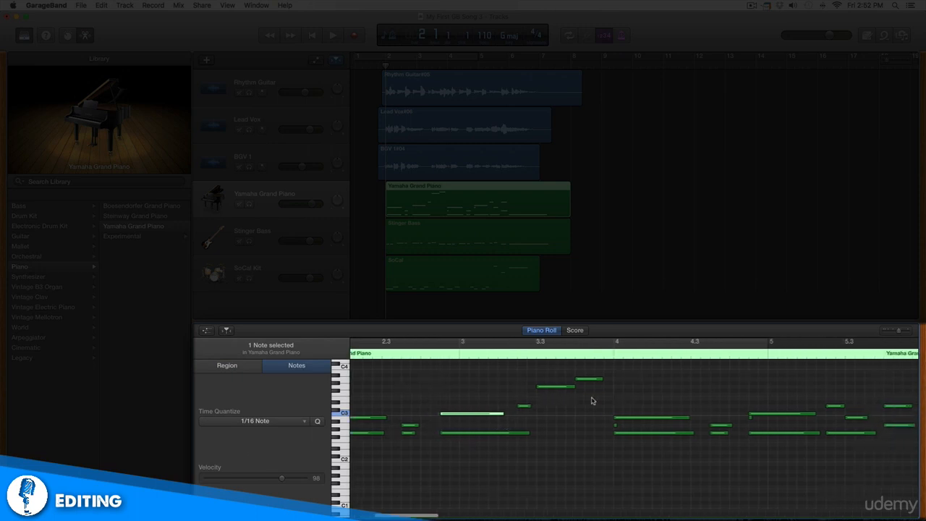
scroll(590, 401, right, 3)
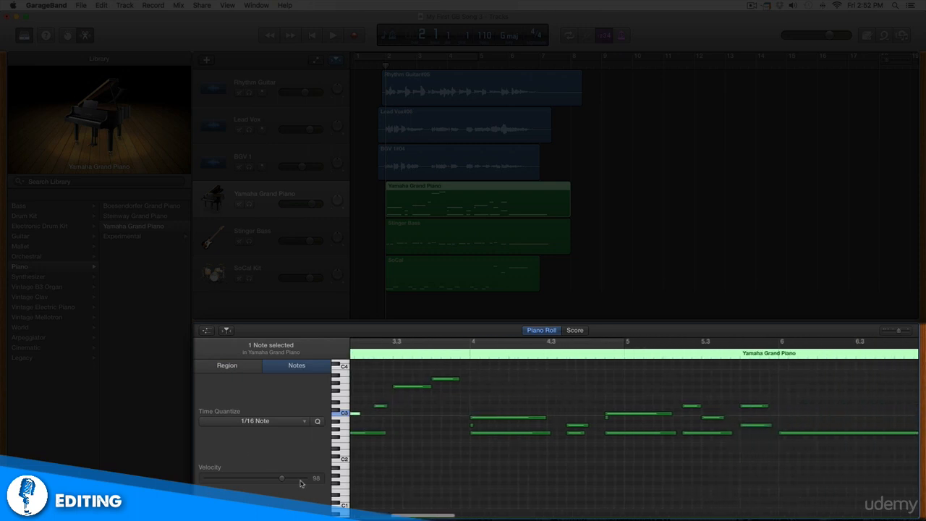
- Set the piano region's quantize Strength to 100 and look over the quantized notes along the region
click(229, 367)
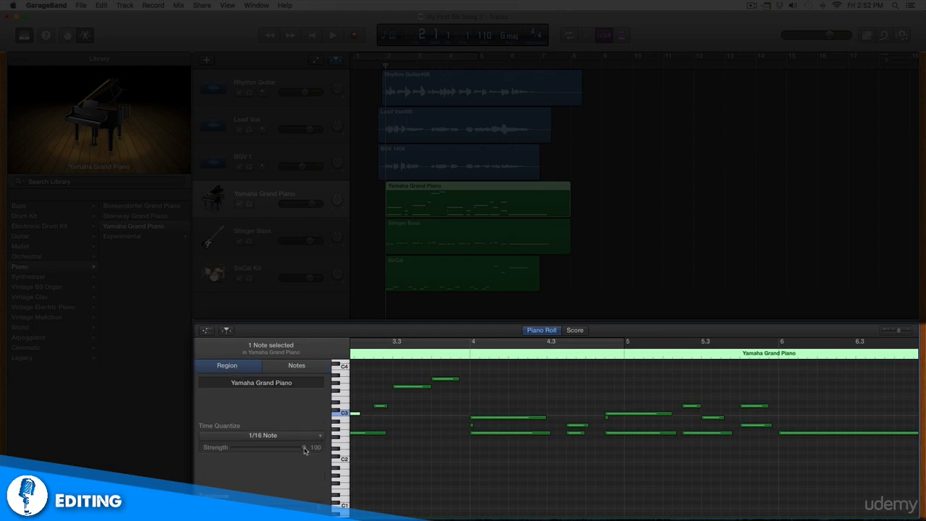
mouse_move(304, 450)
mouse_down()
mouse_move(231, 453)
mouse_move(319, 453)
mouse_up()
scroll(328, 452, down, 1)
scroll(502, 403, left, 5)
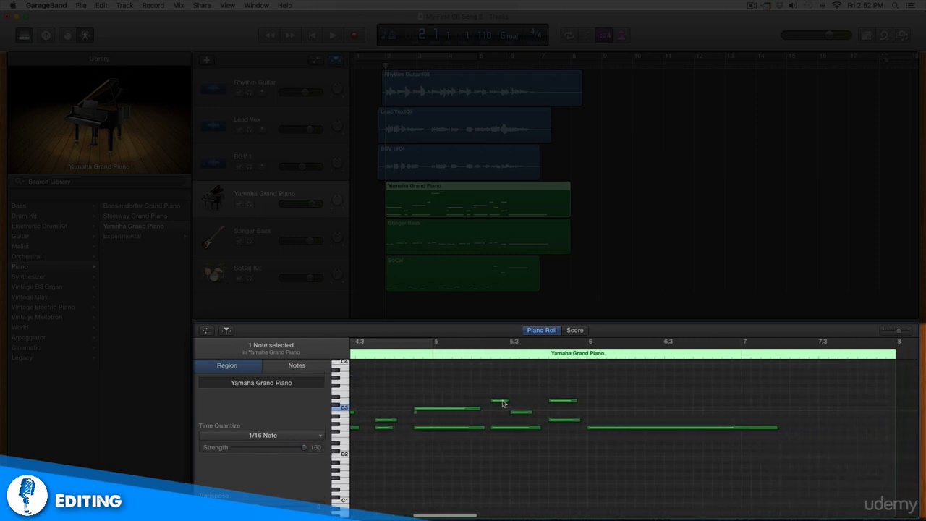
scroll(502, 404, left, 3)
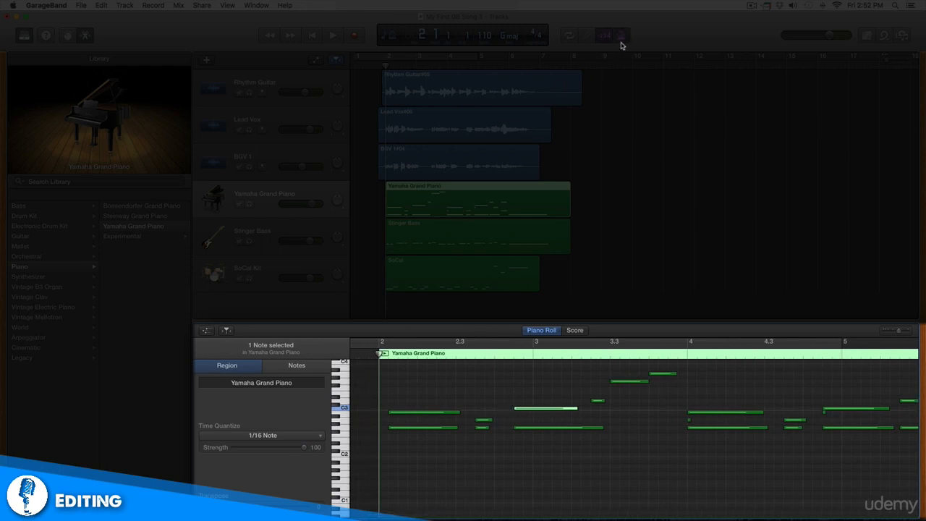
- Solo the Yamaha Grand Piano track and play back its quantized region, keeping the quantize Strength at 100
click(248, 205)
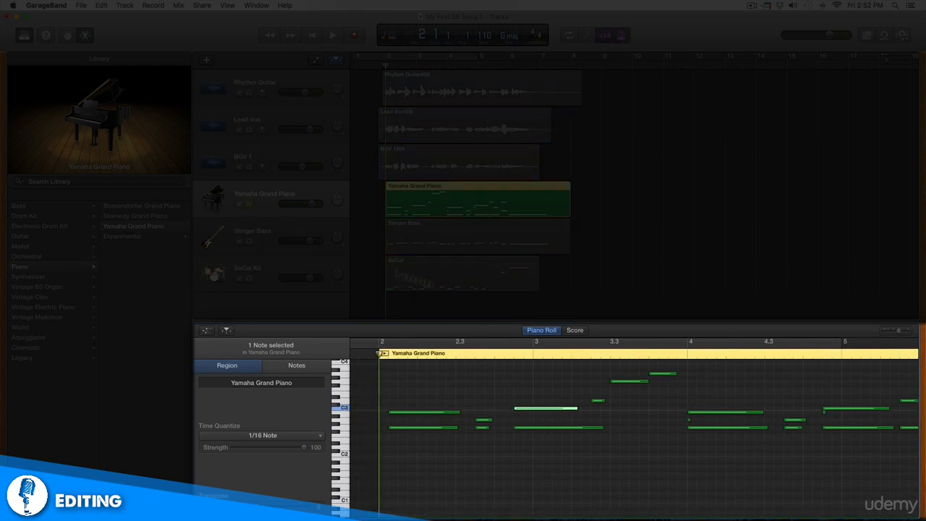
key(space)
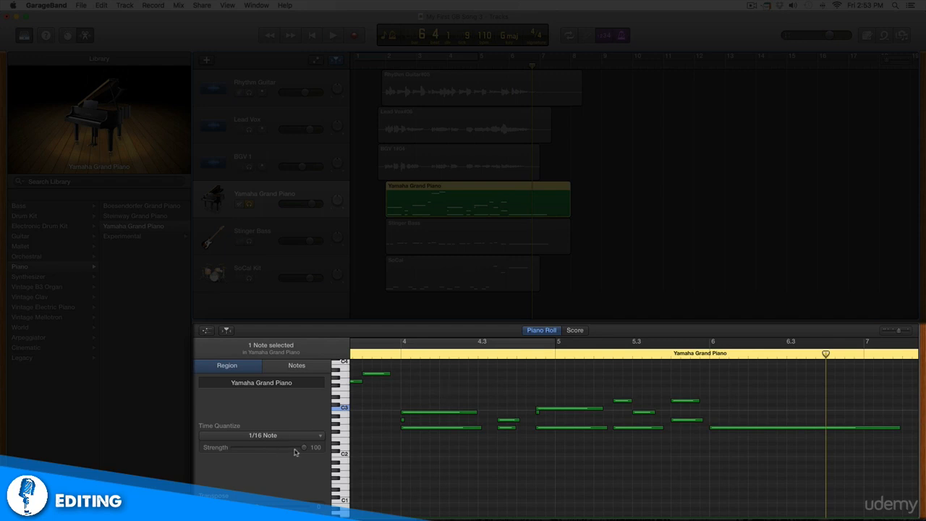
mouse_move(303, 447)
mouse_down()
mouse_move(279, 450)
mouse_move(321, 452)
mouse_up()
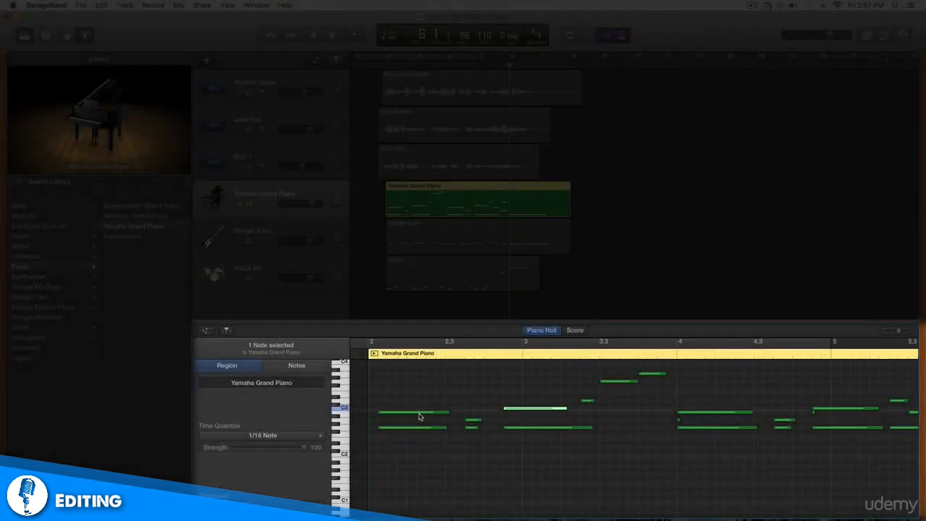
- Move the first two piano notes, the B2 and the lower note beneath it, slightly earlier toward the start of bar 2
click(418, 414)
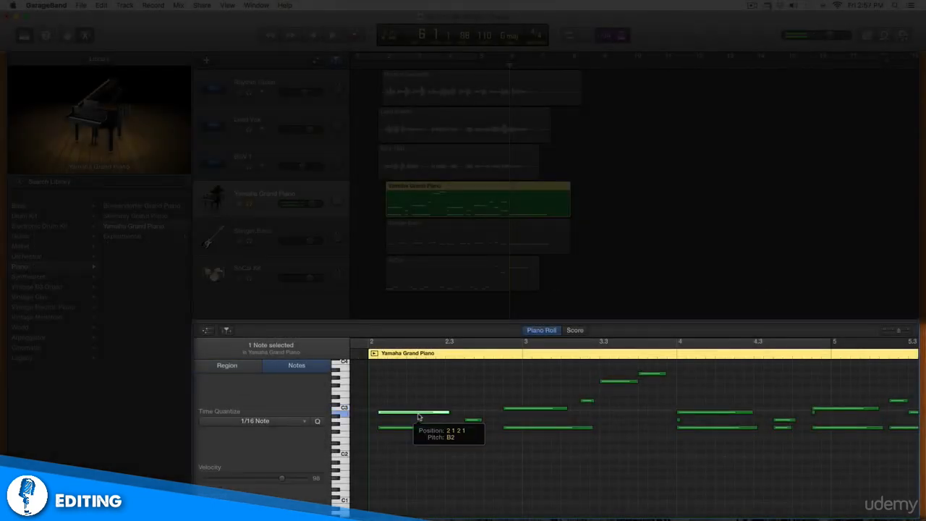
drag(418, 416, 412, 422)
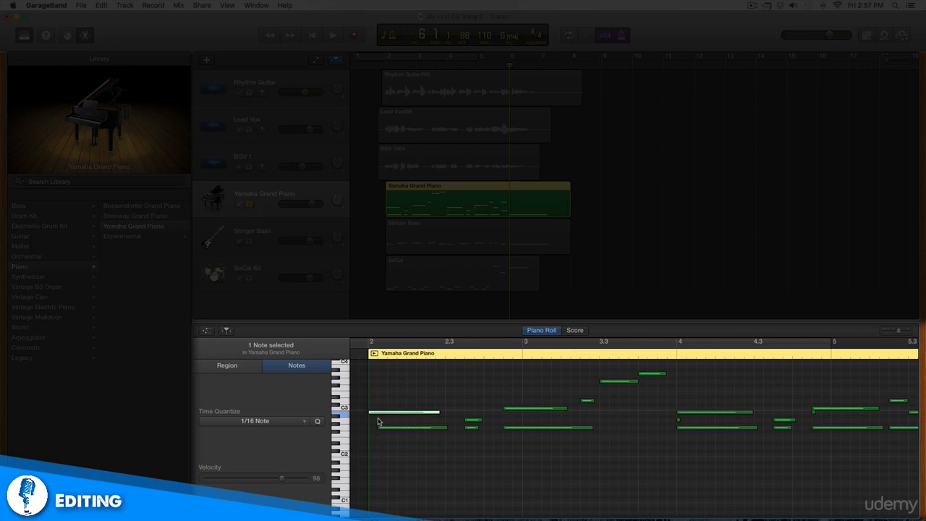
click(411, 430)
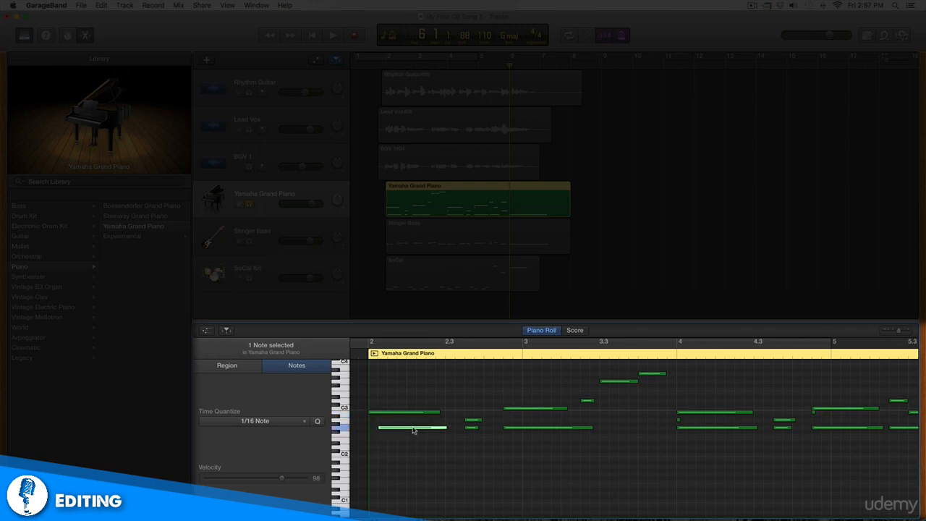
drag(412, 429, 408, 430)
- Delete the stray very short piano notes at the start of bar 4 and just before bar 5
scroll(454, 409, right, 5)
scroll(454, 409, right, 2)
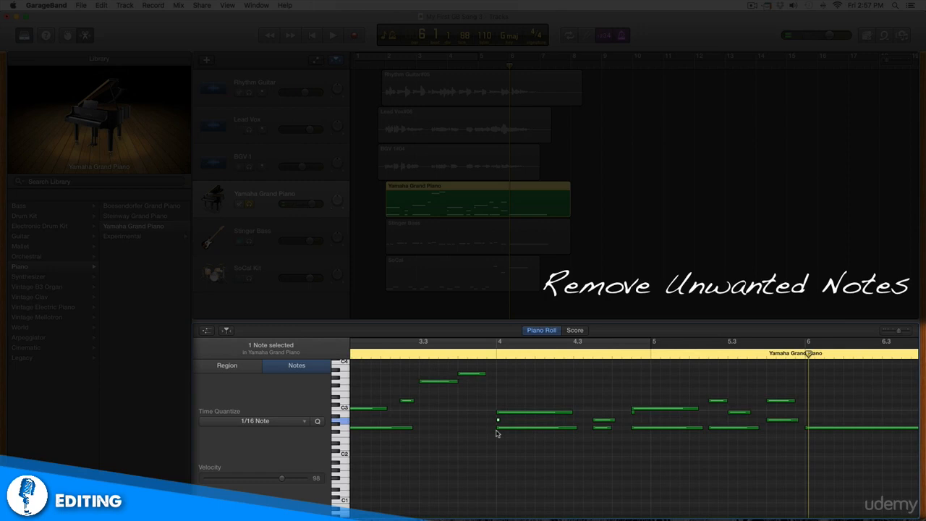
key(Delete)
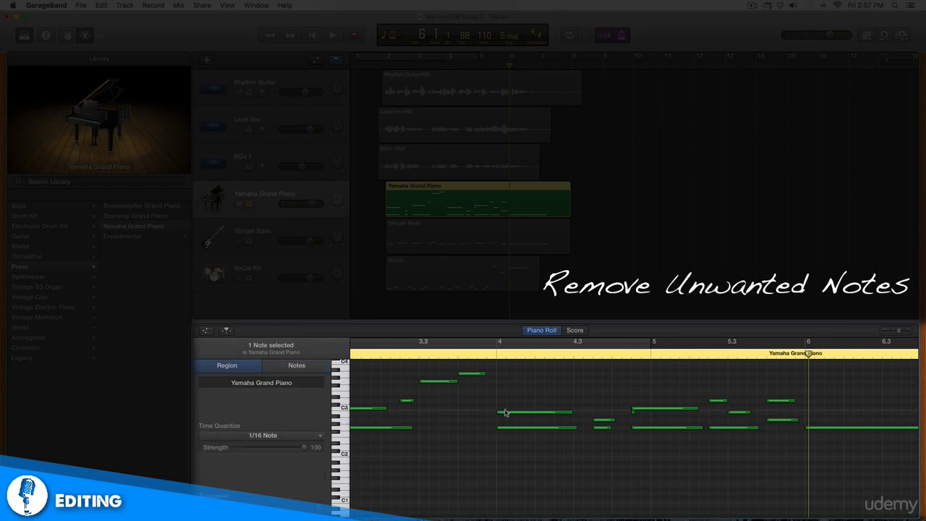
scroll(505, 412, right, 5)
click(528, 412)
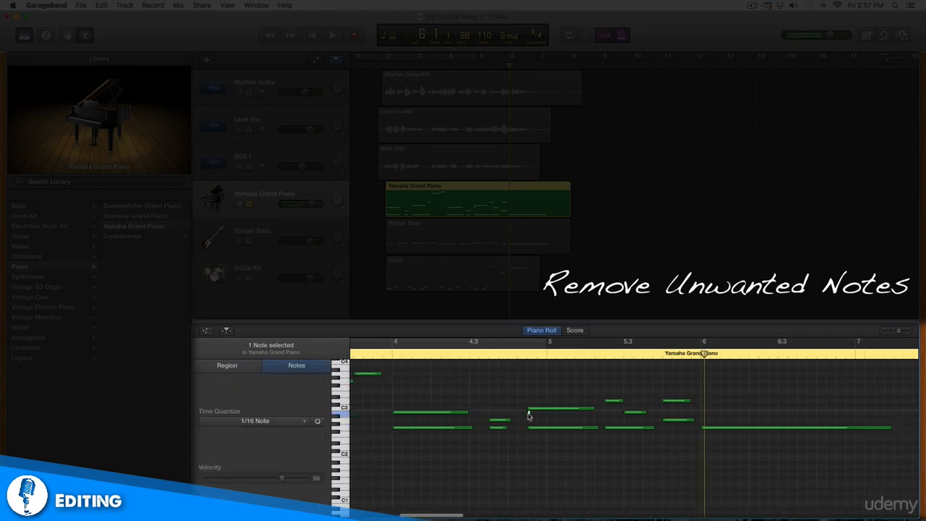
key(Delete)
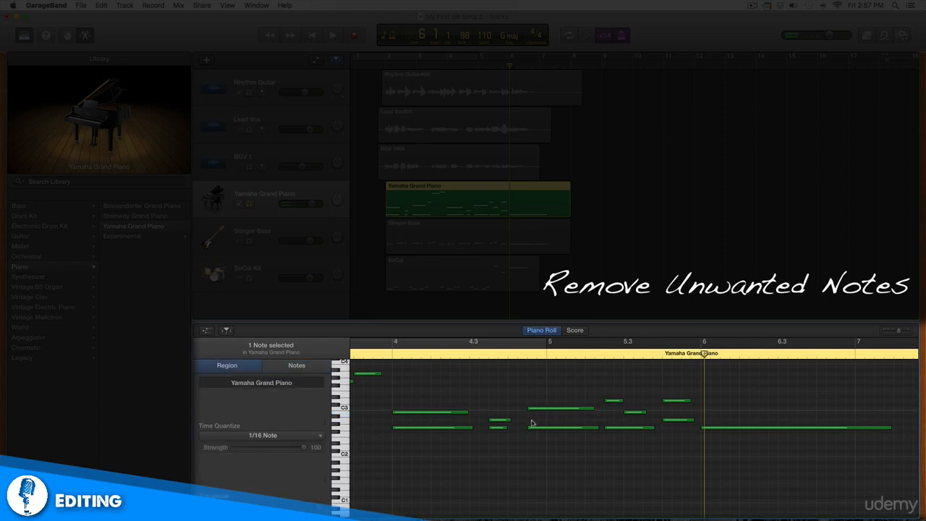
- Play back the ending of the piano region from around beat 2 of bar 5
scroll(554, 419, right, 7)
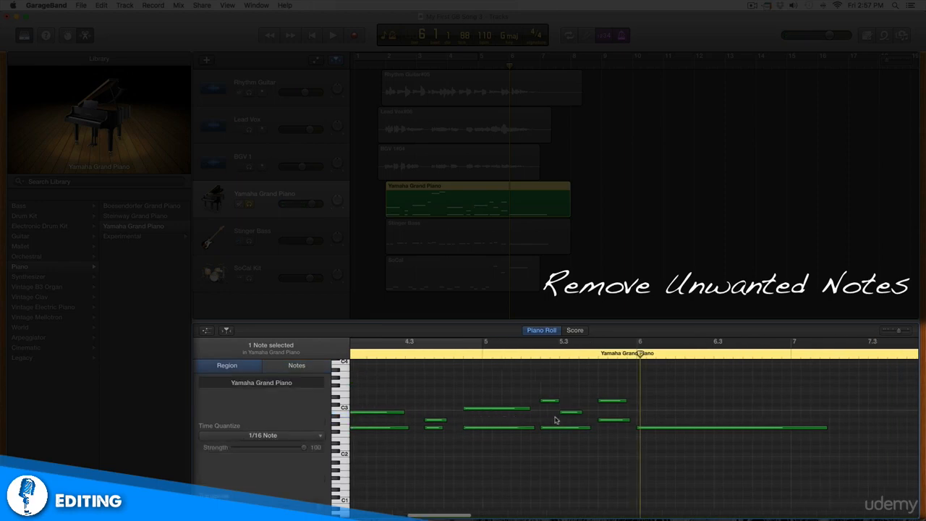
scroll(555, 418, right, 1)
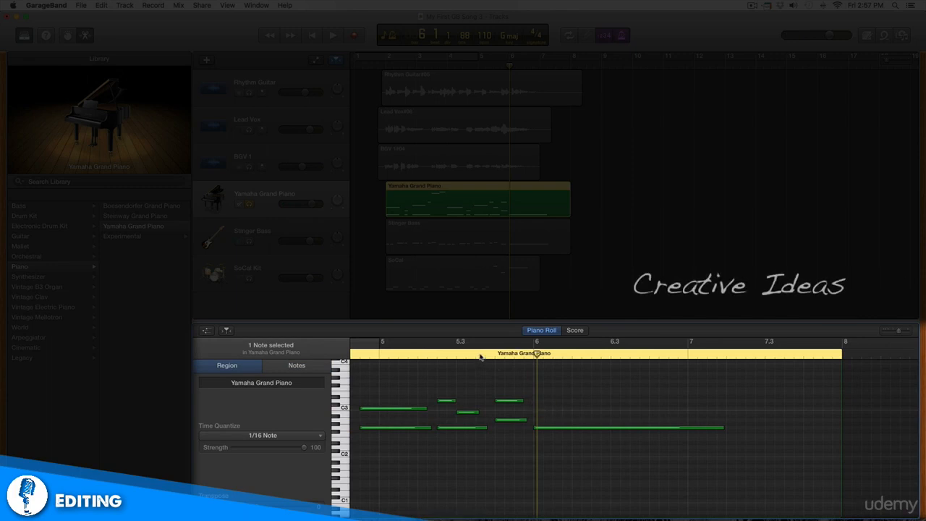
click(430, 357)
key(space)
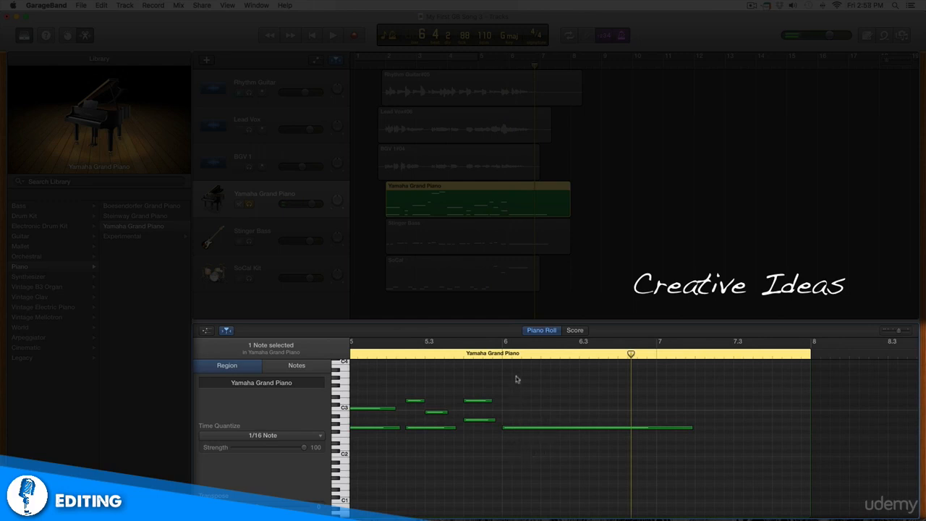
- Duplicate the long piano note at bar 6 and place the copy one octave higher, starting at the same position
click(517, 427)
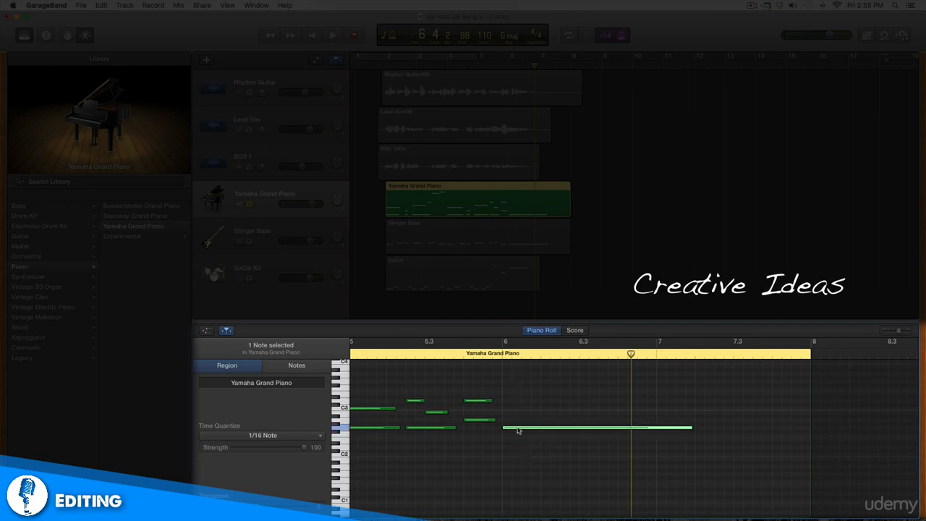
mouse_move(518, 430)
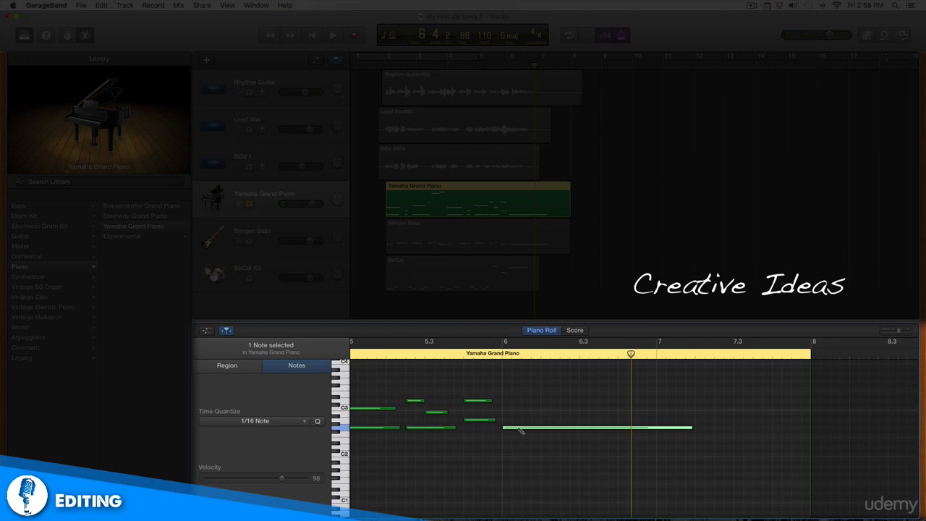
key(super+v)
scroll(518, 429, left, 6)
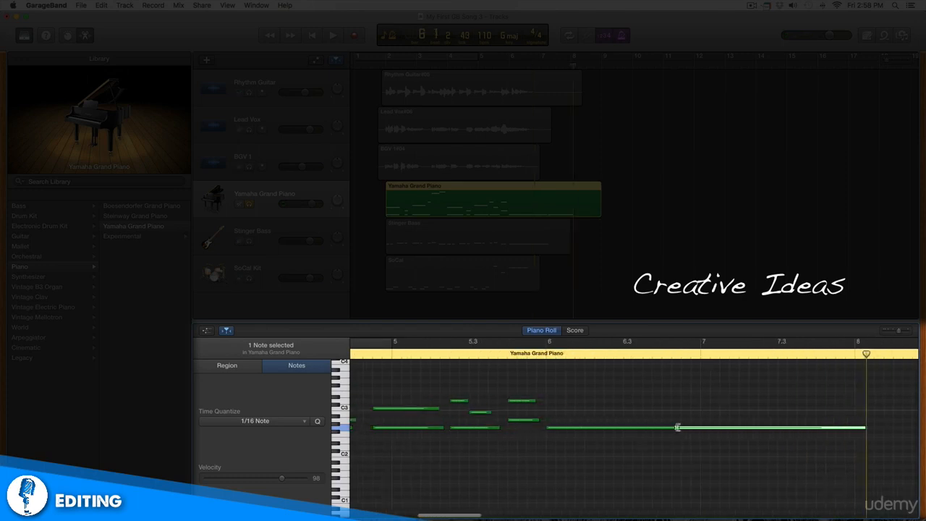
drag(686, 430, 559, 387)
- Play back the piano ending with the added high note from around beat 2 of bar 5
click(460, 359)
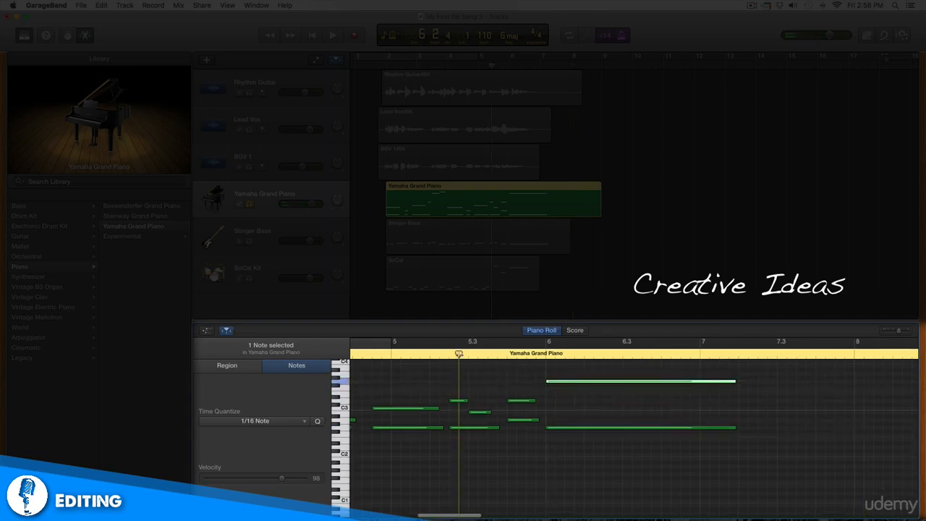
key(space)
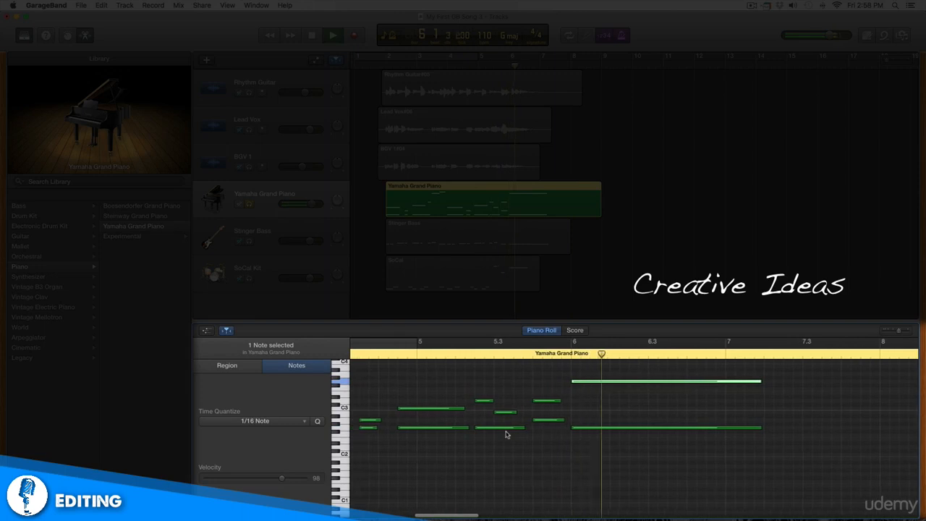
key(space)
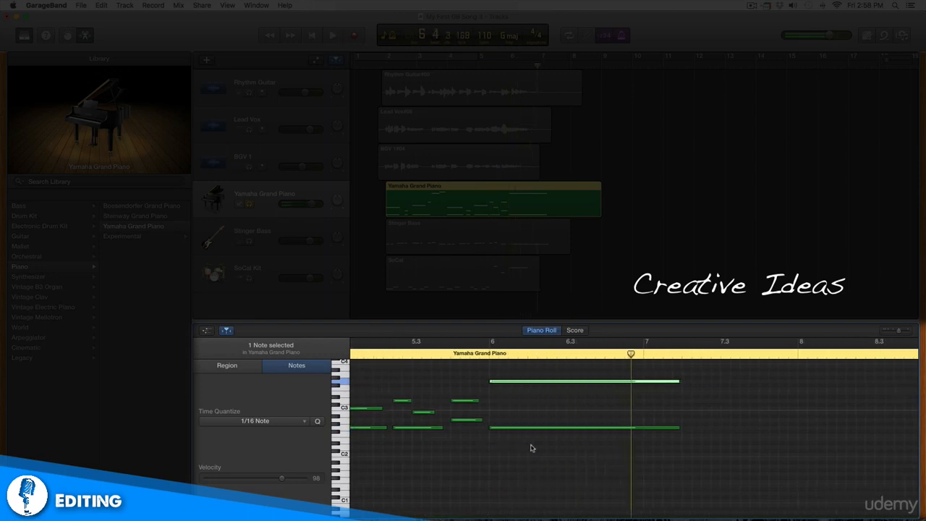
- Adjust the velocity of the high long note at bar 6 and play back the ending of the piano region
click(522, 398)
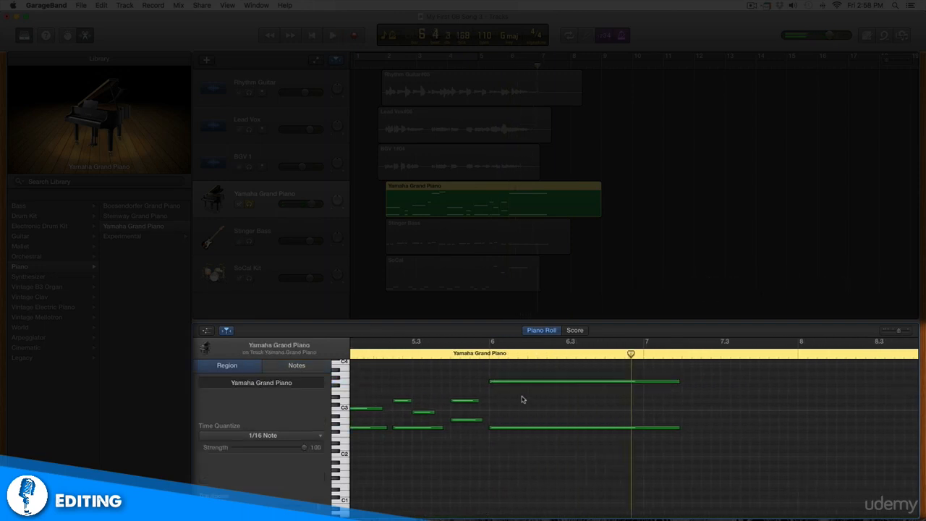
click(524, 381)
mouse_move(524, 384)
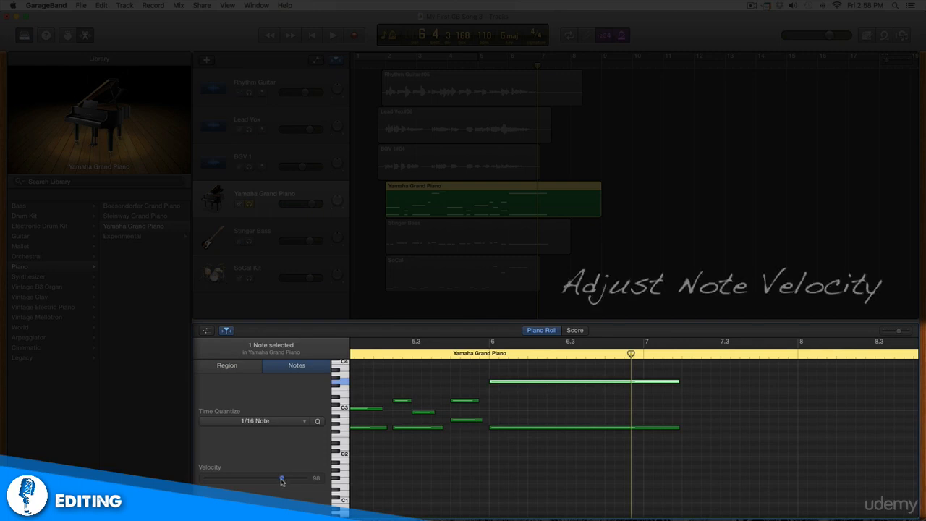
drag(282, 480, 285, 481)
scroll(416, 355, left, 3)
click(414, 356)
key(space)
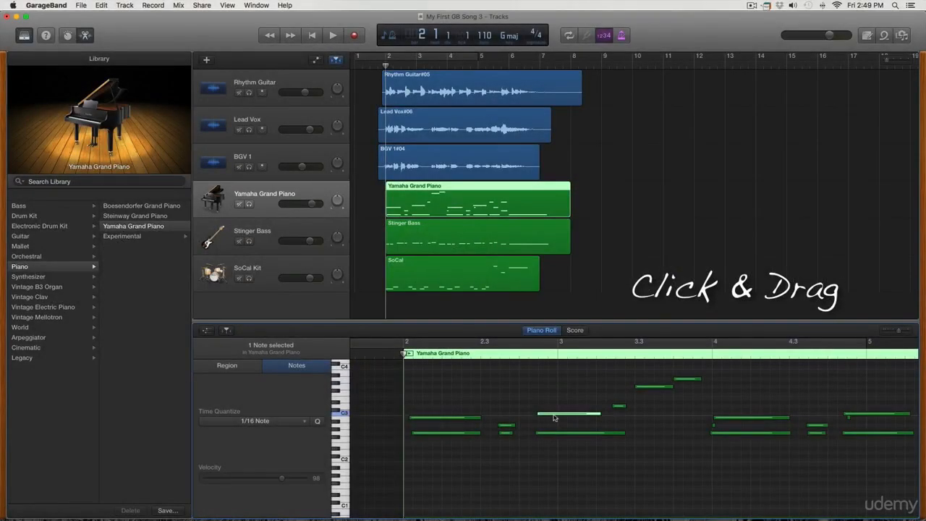
- Shift the C3 note just before bar 3 earlier and set the piano region's Time Quantize to 1/16 Note
drag(554, 417, 531, 417)
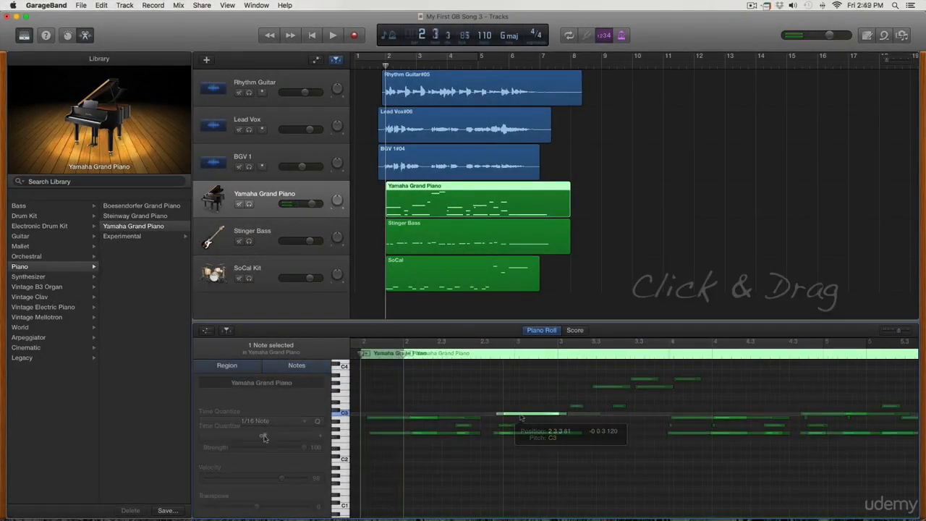
click(264, 436)
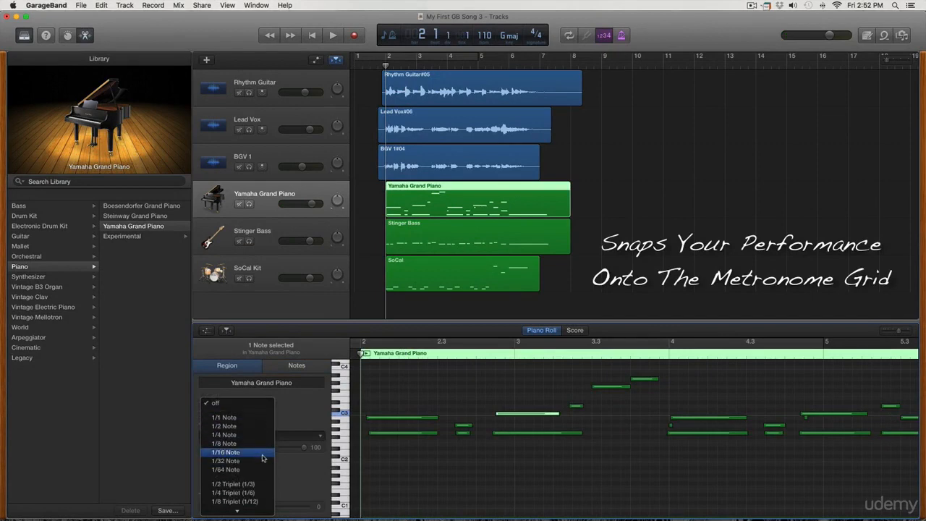
click(261, 454)
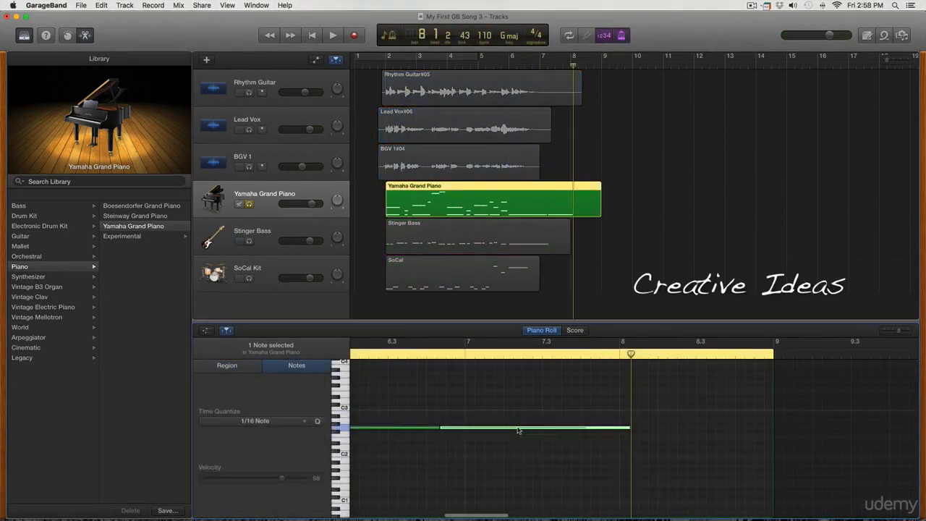
- Move the pasted copy of the long piano note up one octave and back to the start of bar 6
scroll(518, 431, left, 5)
drag(682, 429, 557, 355)
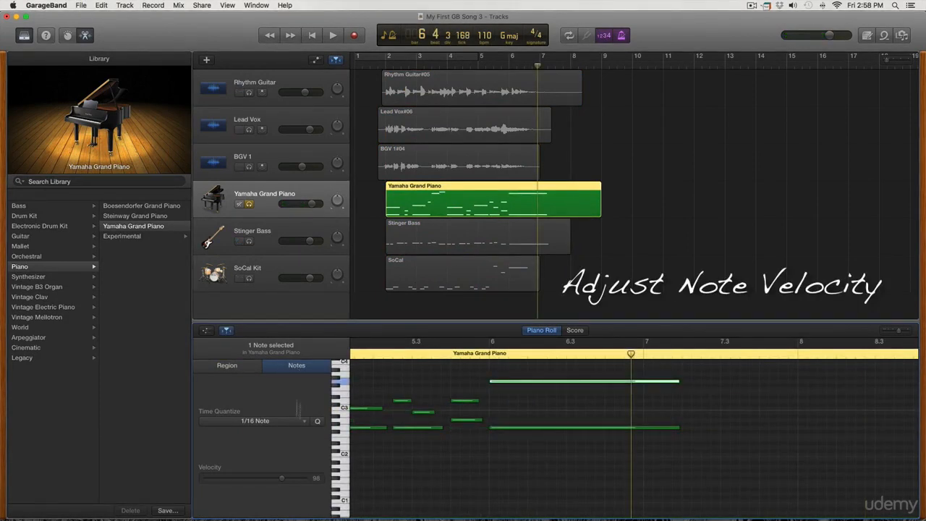